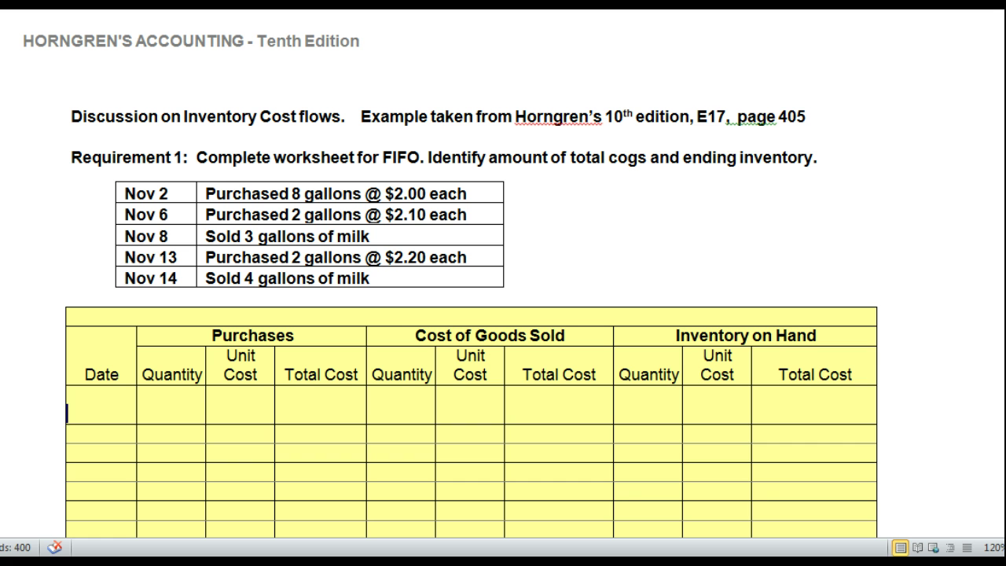
Step: Go through the milk transactions in the list, highlighting the dates from Nov 2 to Nov 13 and moving on to Nov 14
scroll(471, 314, down, 2)
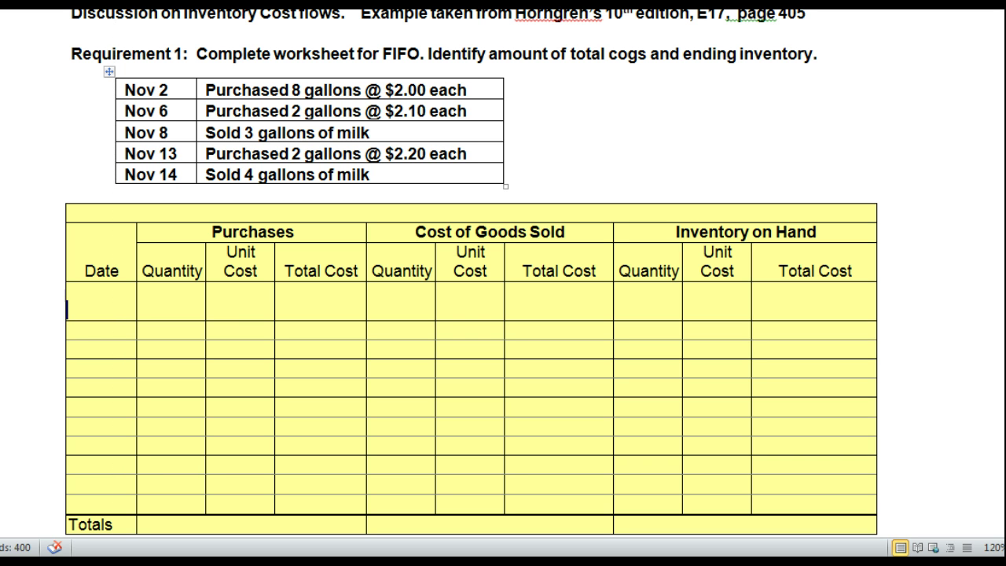
drag(125, 90, 181, 90)
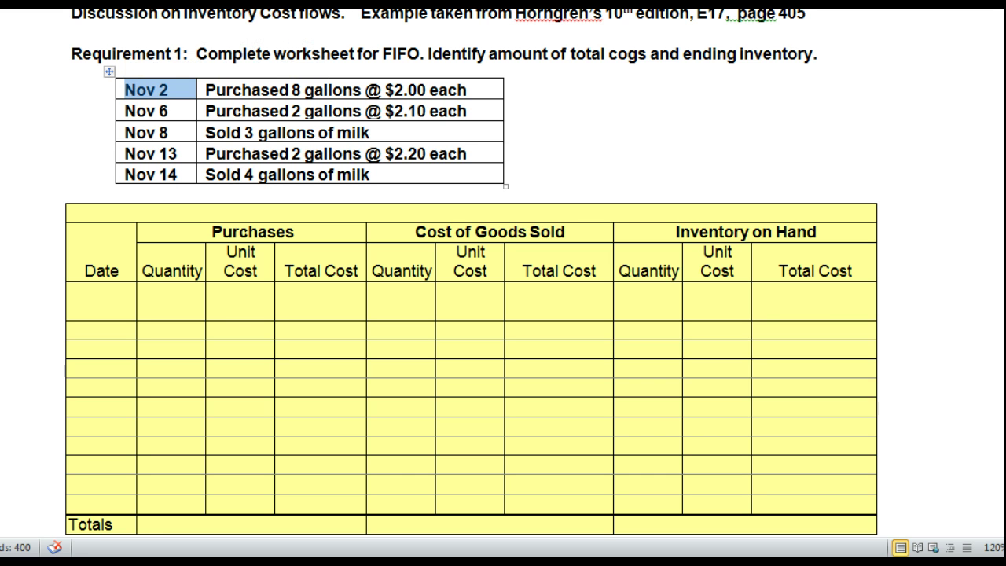
drag(124, 110, 180, 111)
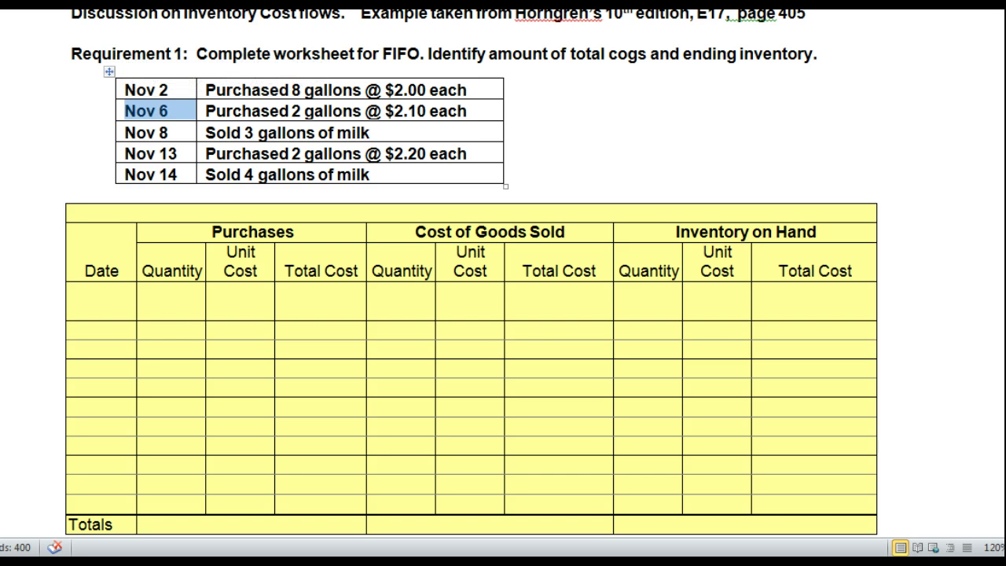
drag(125, 132, 181, 133)
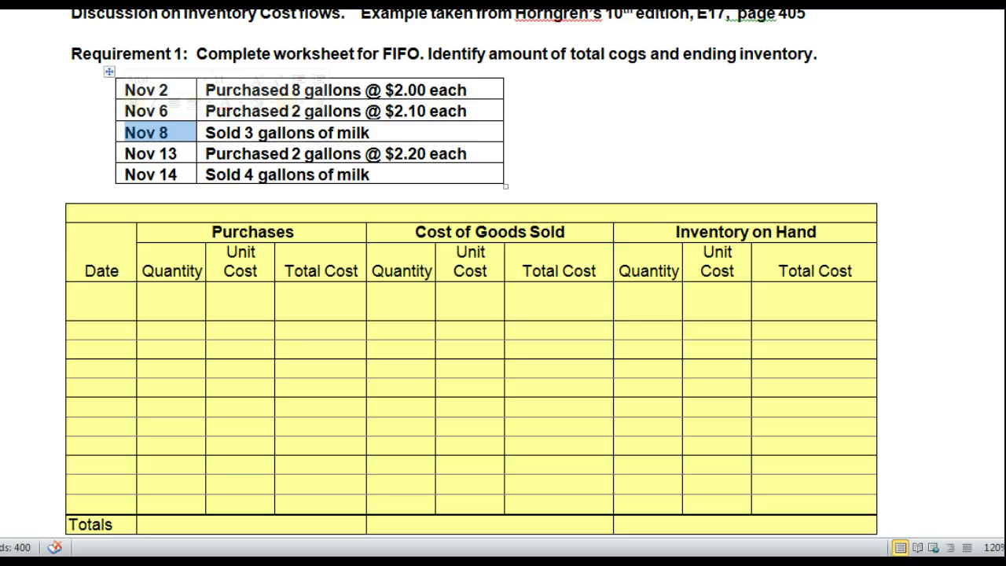
click(125, 153)
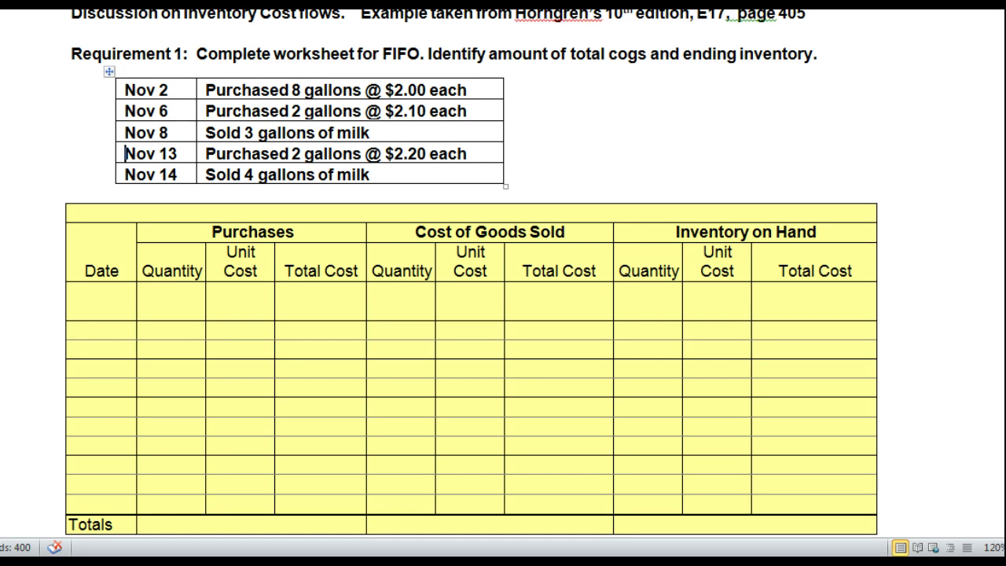
key(shift+End)
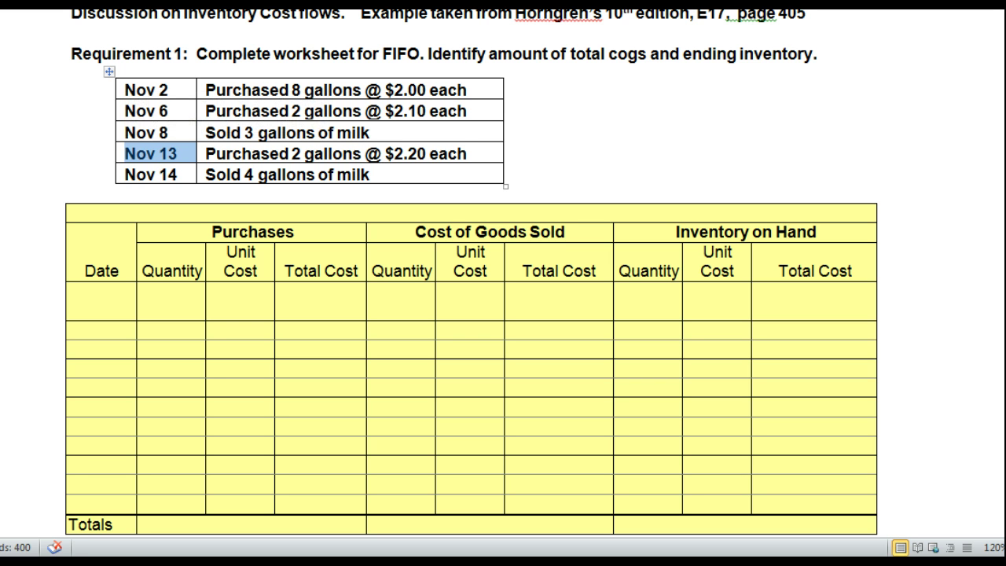
click(149, 173)
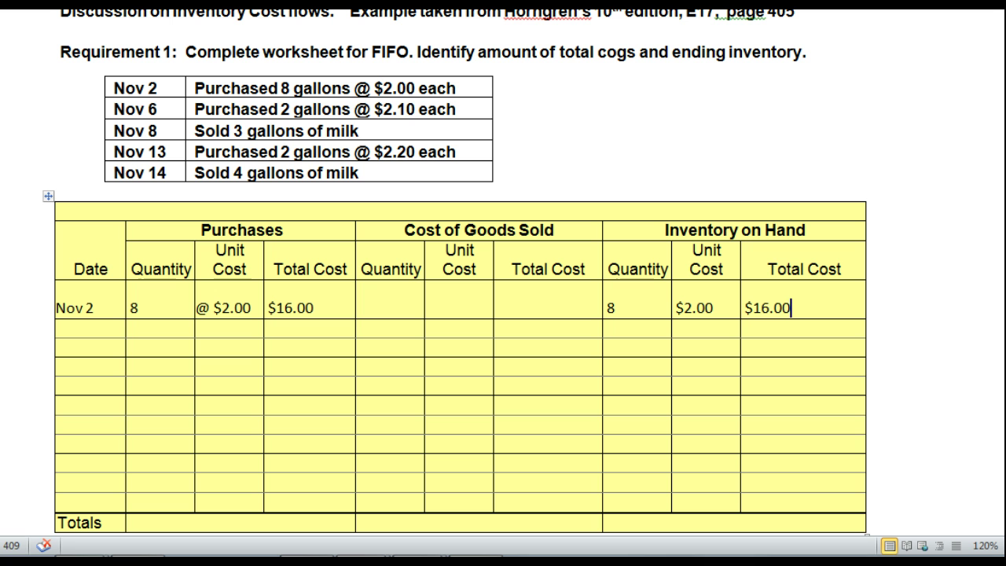
Step: Highlight the worksheet headings Purchases and Inventory on Hand that the Nov 2 and Nov 6 purchases affect
drag(202, 230, 285, 230)
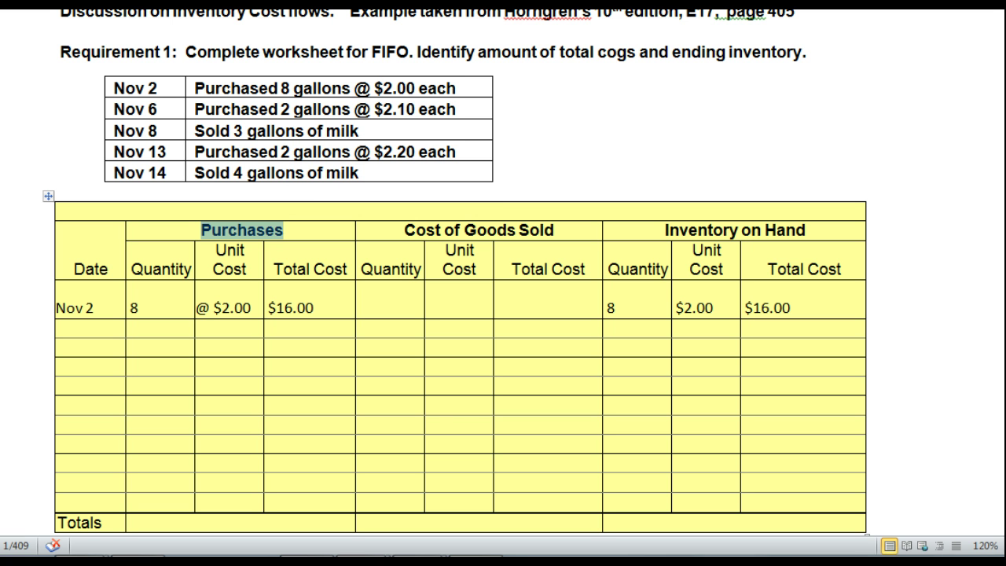
drag(665, 229, 805, 229)
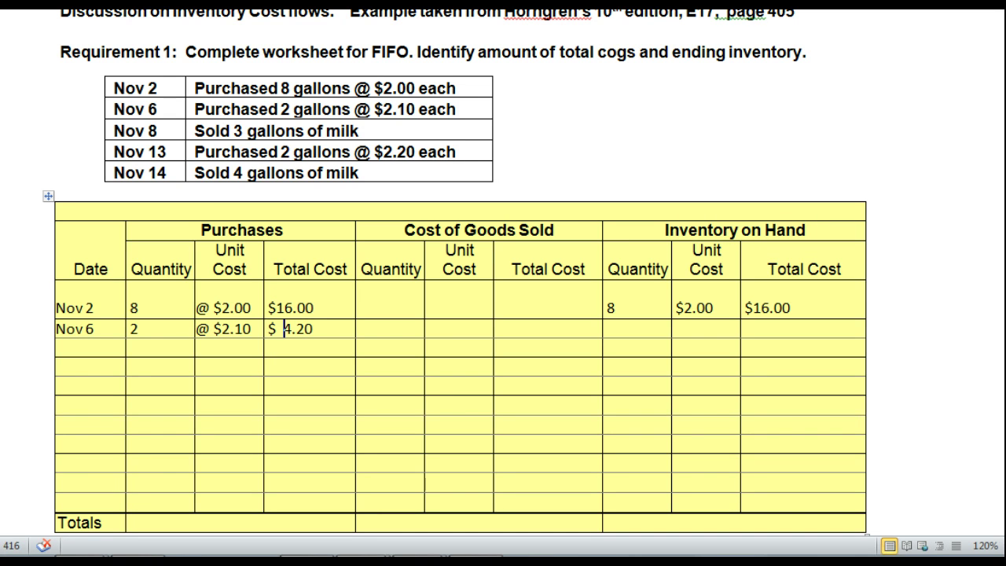
click(202, 230)
key(shift+Right)
key(shift+Right)
key(shift+Right)
key(shift+Right)
key(shift+Right)
key(shift+Right)
key(shift+Right)
key(shift+Right)
key(shift+Right)
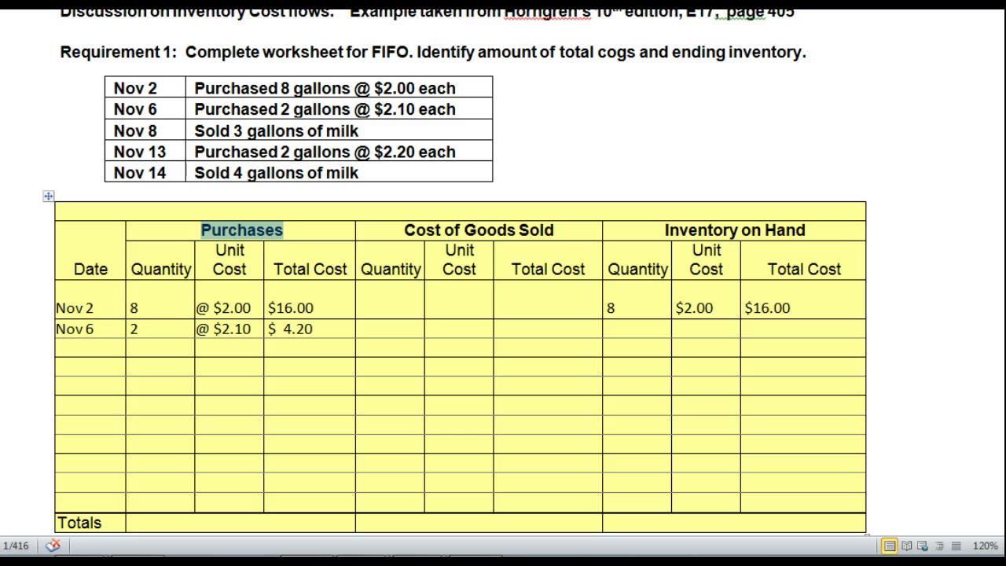
drag(665, 230, 805, 229)
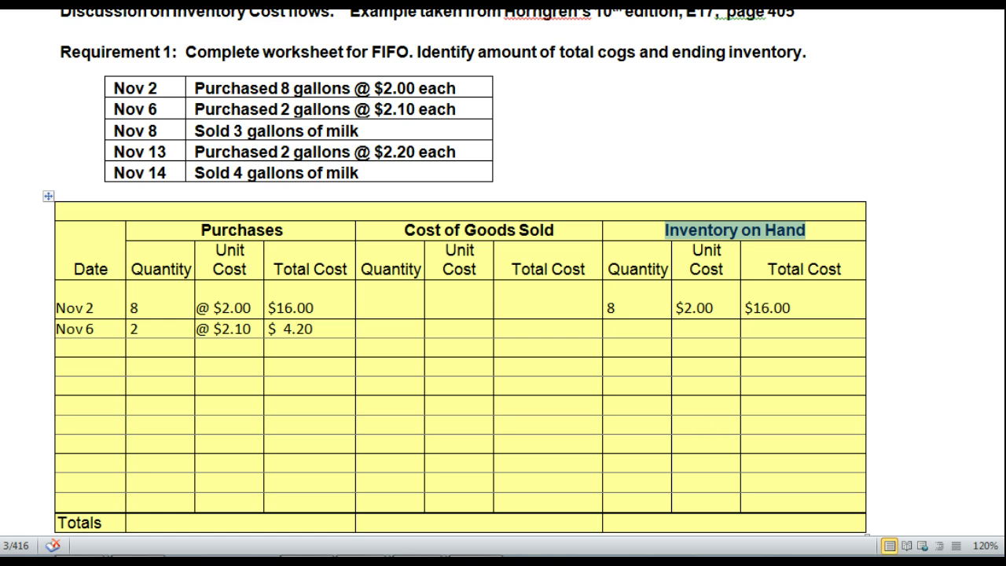
Step: Enter the first Nov 6 layer under Inventory on Hand: quantity 8, unit cost $2.00, total cost $16.00
click(605, 329)
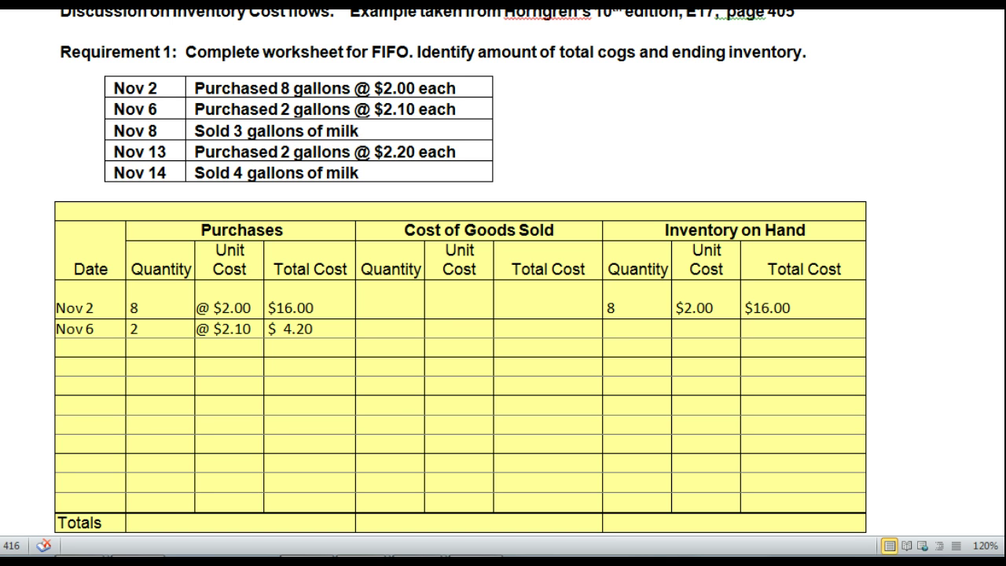
text(8)
text($)
text(2.)
text(00)
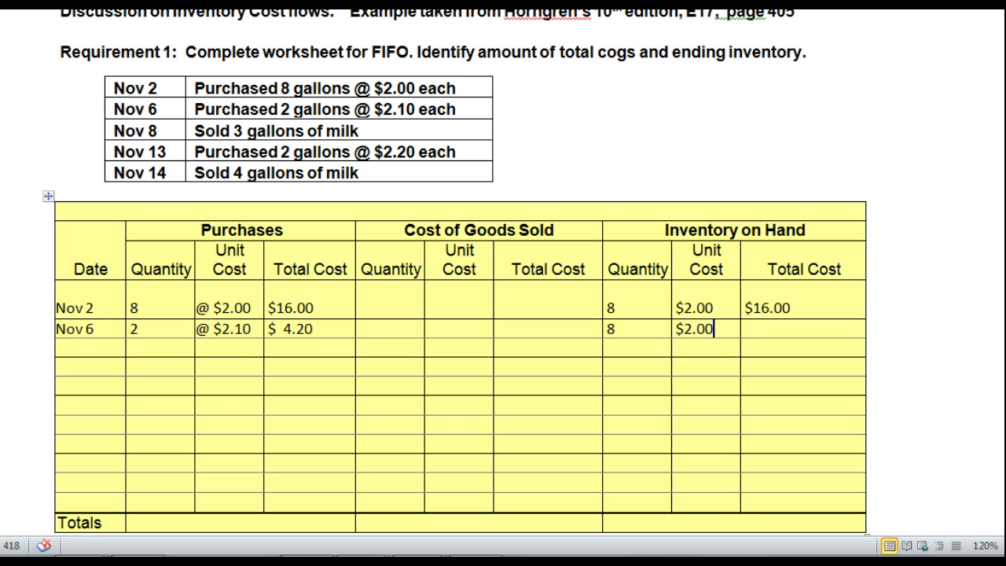
click(743, 329)
text($16.00)
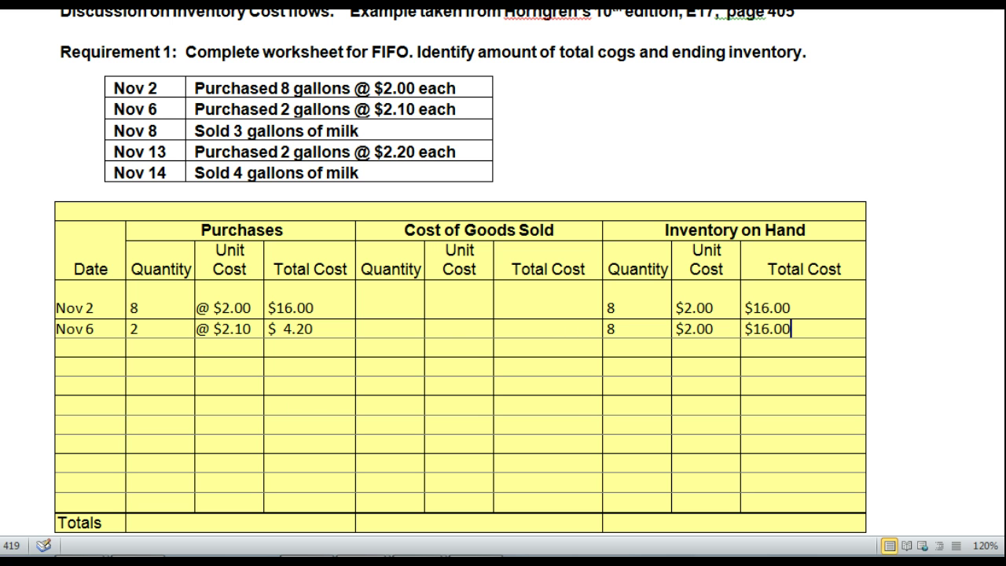
Step: Add the second Nov 6 layer under Inventory on Hand: quantity 2, unit cost $2.10, total cost $ 4.20
click(607, 346)
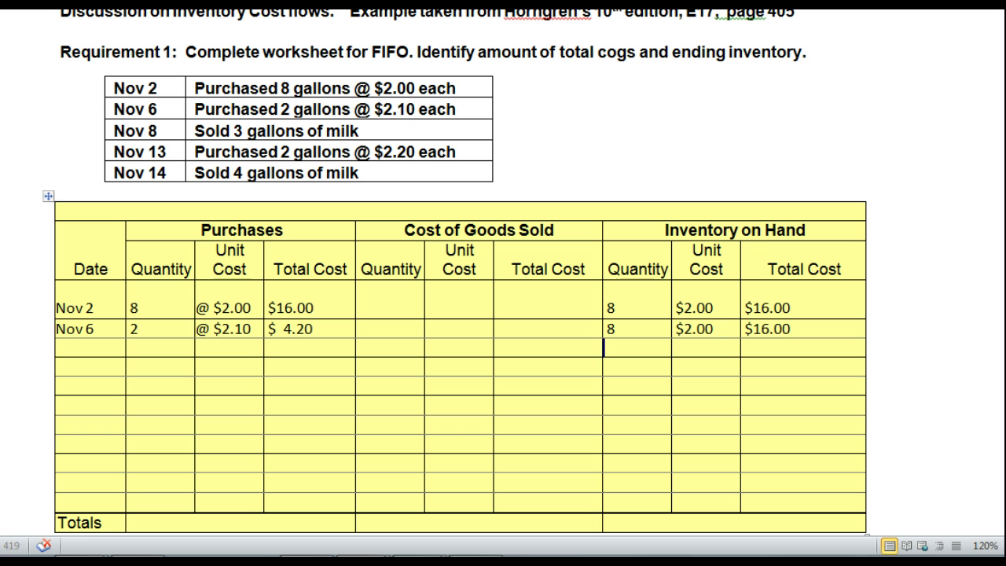
text(2)
click(675, 348)
text($2.10)
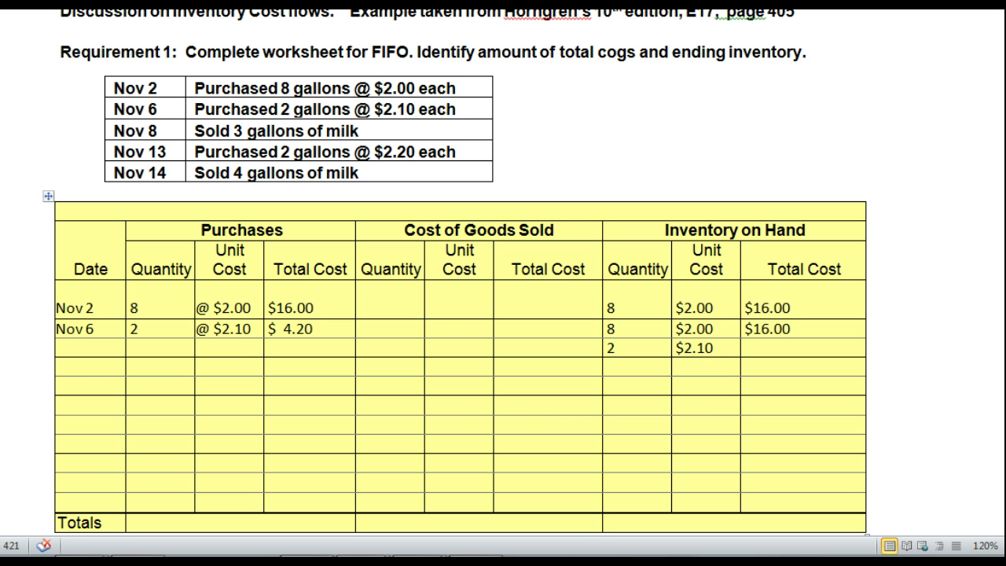
key(Tab)
text($)
click(744, 347)
text(4.20)
key(Tab)
text($)
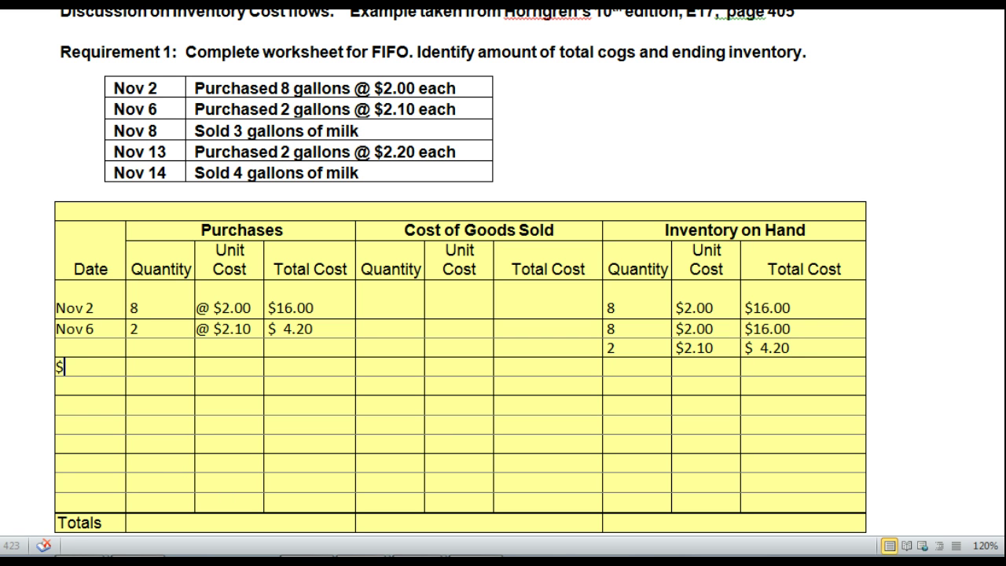
key(BackSpace)
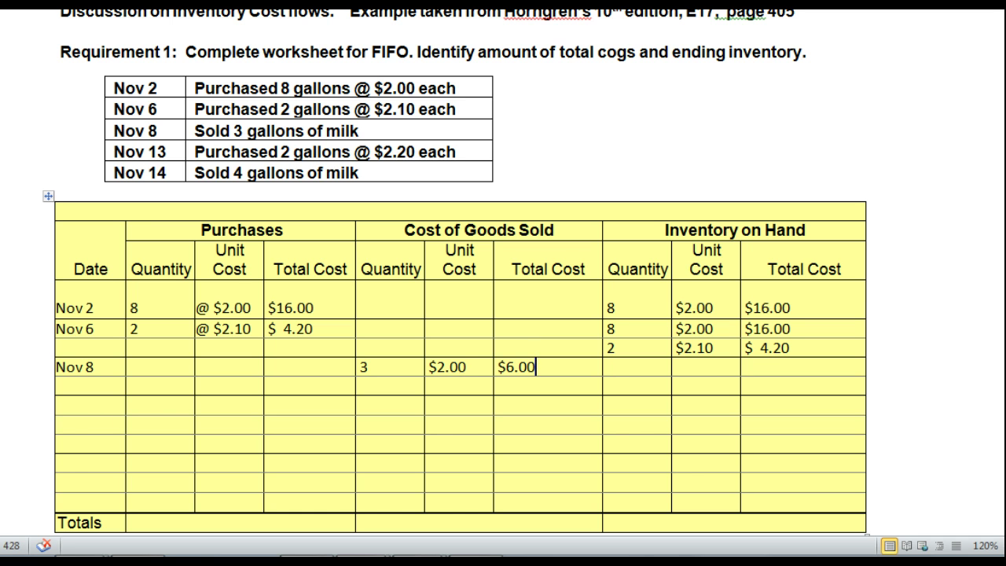
Step: Highlight the Cost of Goods Sold heading, and the Nov 13 transaction date with the Purchases and Inventory on Hand headings
drag(404, 229, 554, 230)
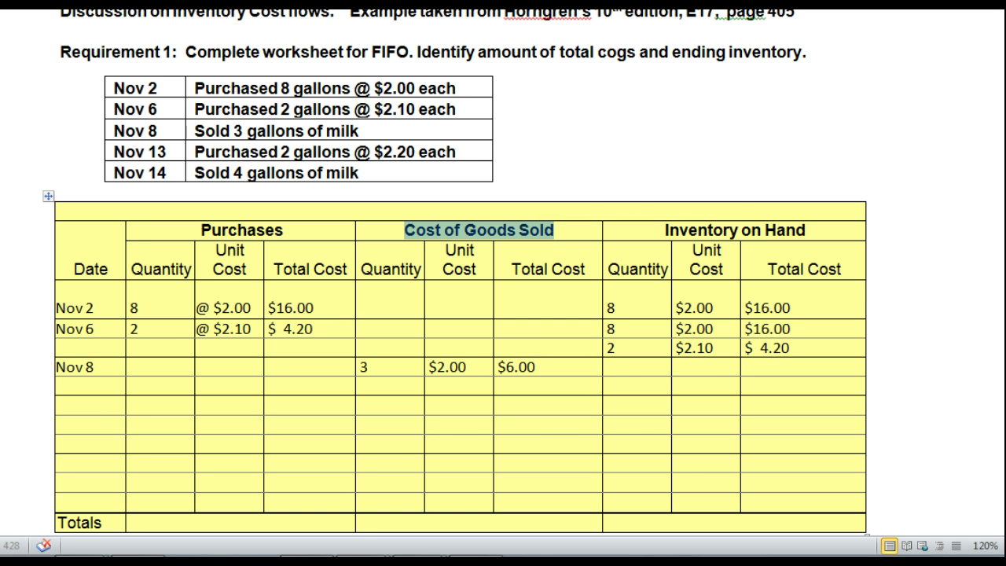
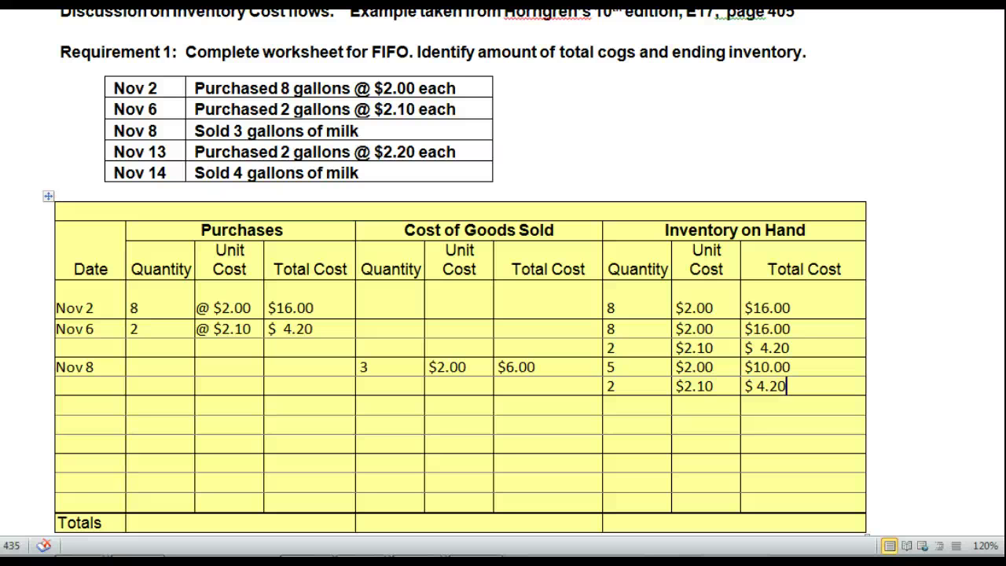
drag(114, 152, 166, 151)
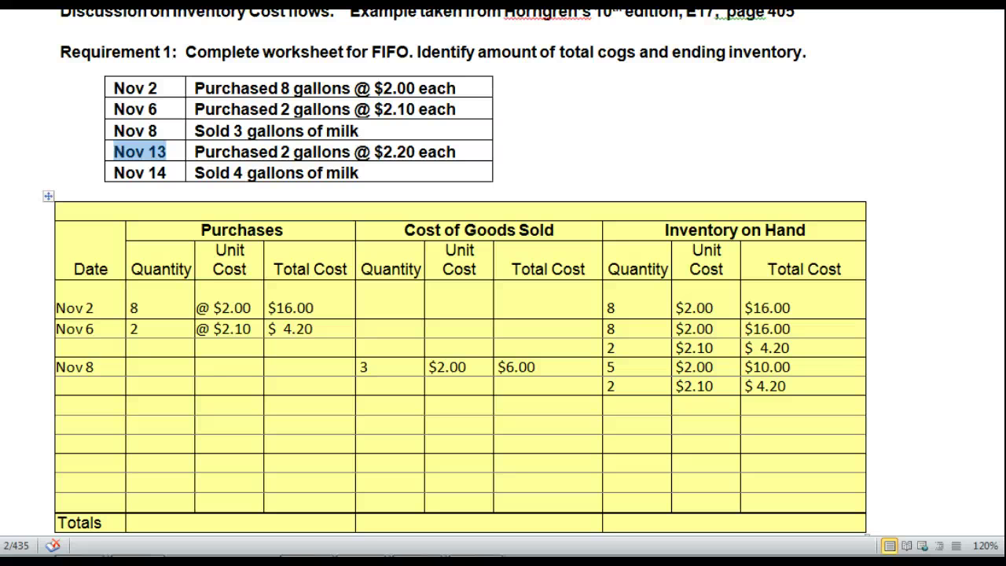
drag(201, 230, 283, 229)
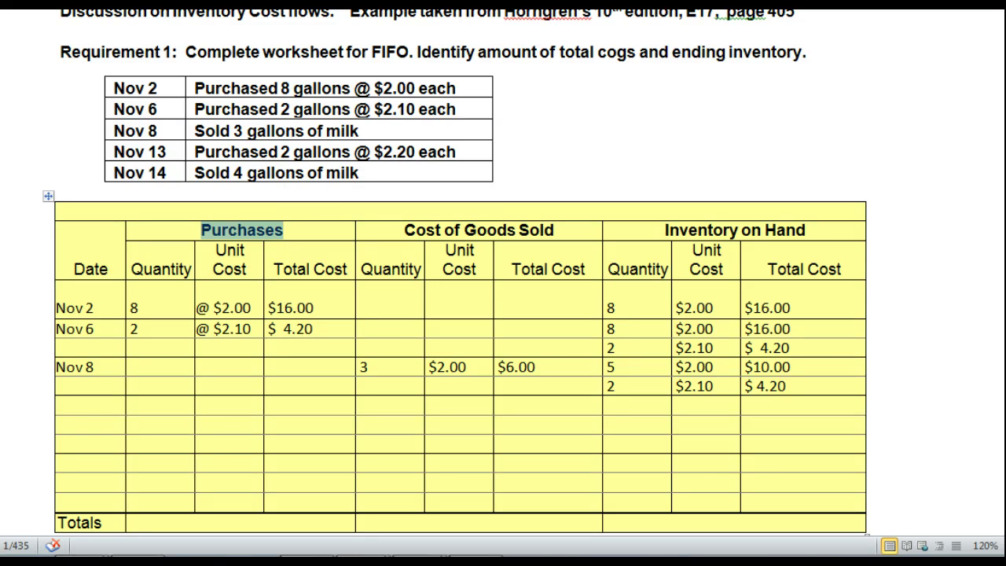
drag(664, 230, 806, 229)
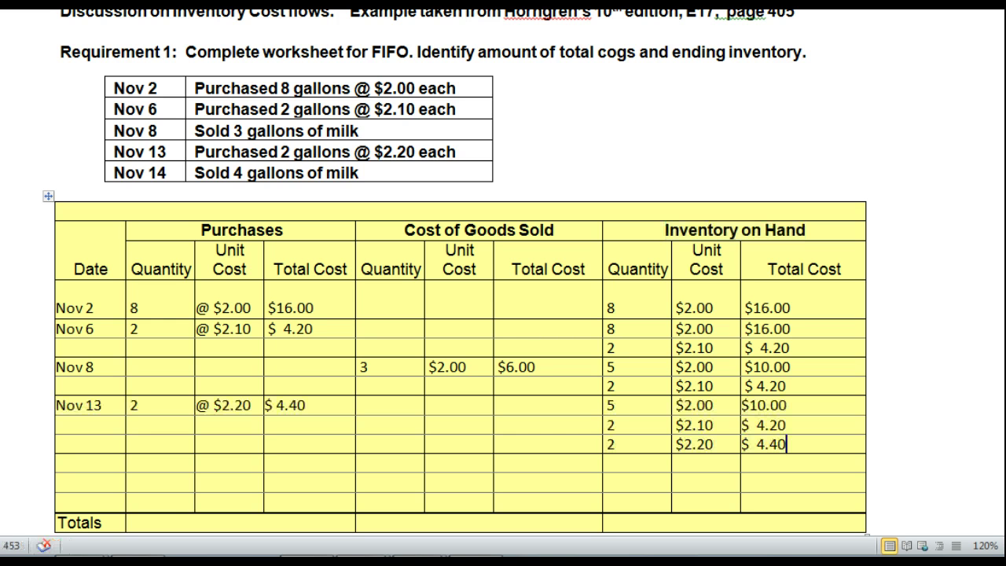
Step: Review the Nov 13 purchase by highlighting the Purchases and Inventory on Hand headings and its three inventory layers
drag(201, 230, 282, 230)
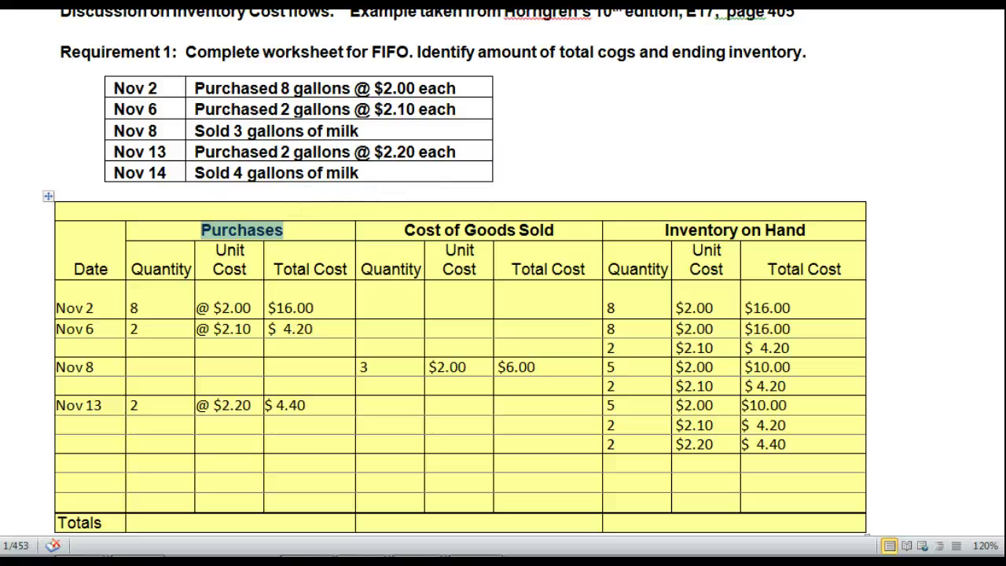
drag(665, 230, 805, 230)
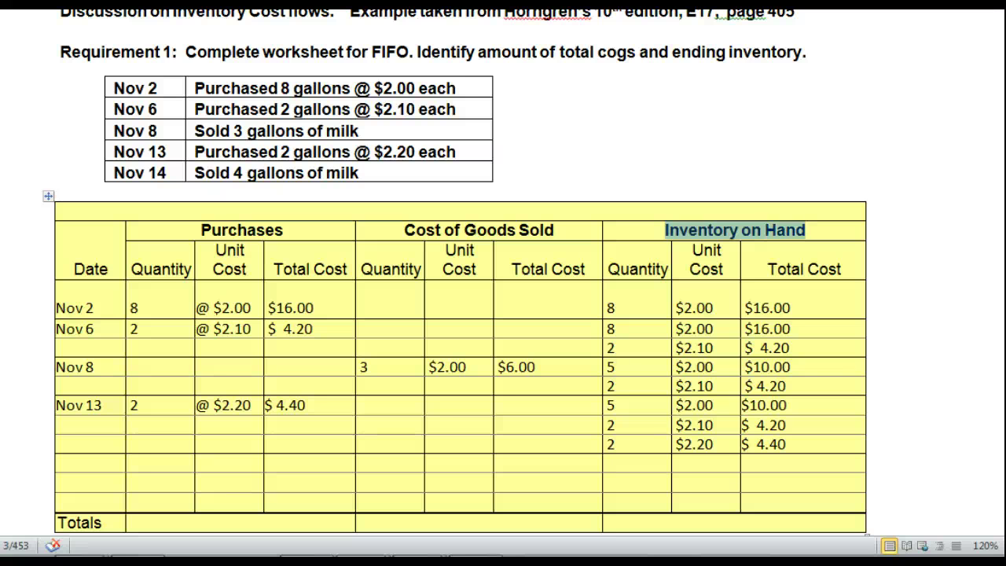
drag(609, 405, 786, 444)
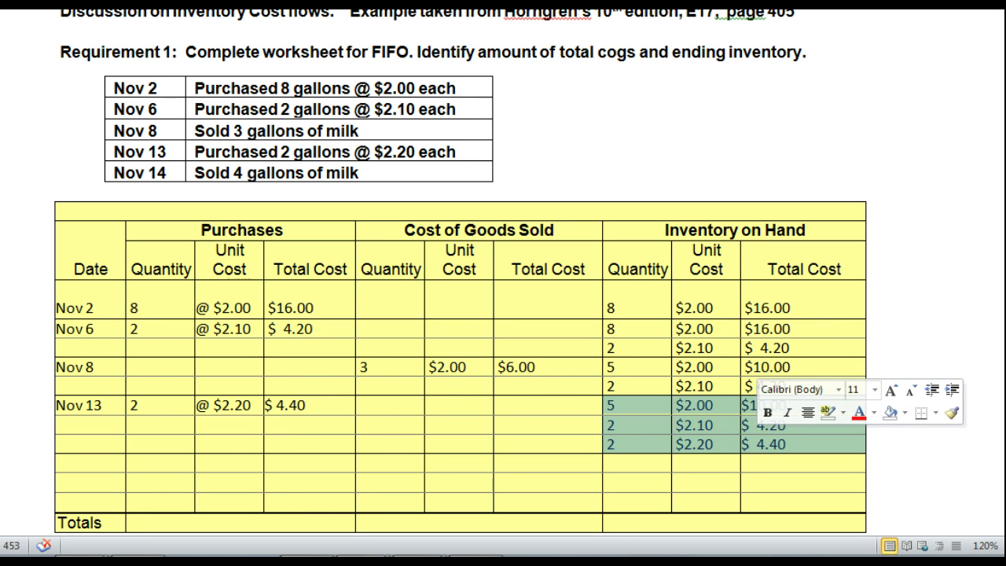
click(868, 367)
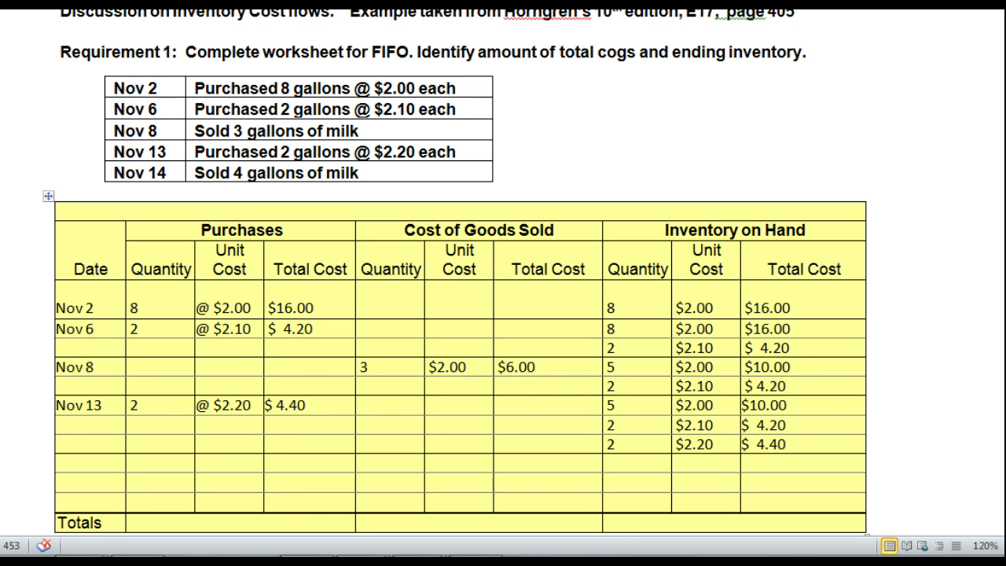
drag(610, 405, 786, 444)
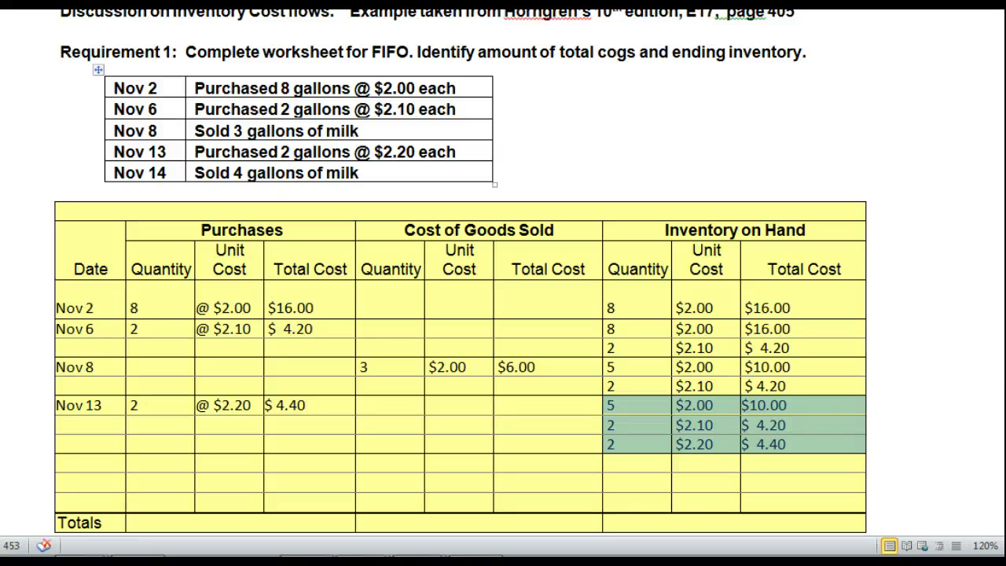
Step: Highlight the Nov 14 transaction date and the Cost of Goods Sold and Inventory on Hand headings that the sale affects
drag(114, 173, 167, 173)
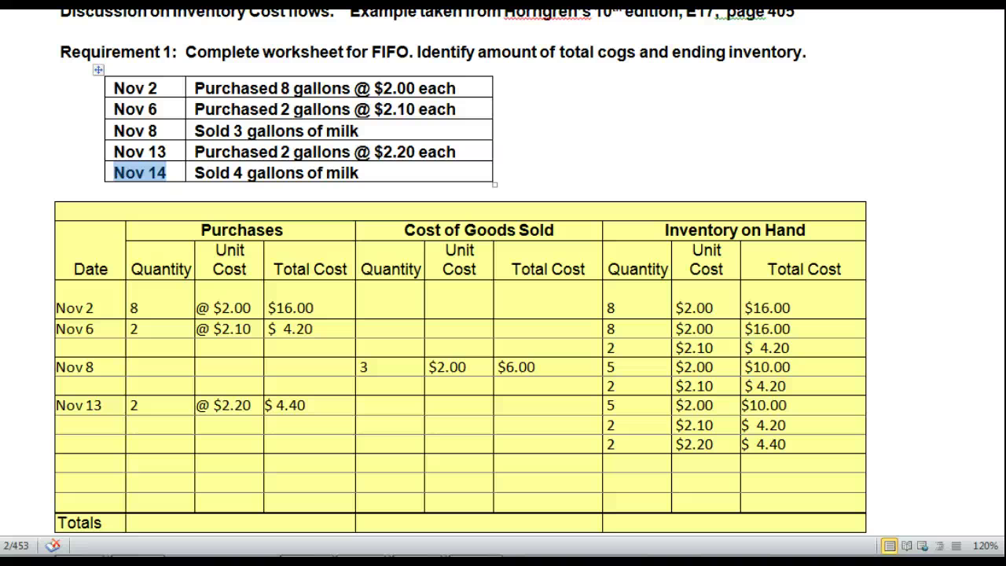
drag(404, 229, 553, 229)
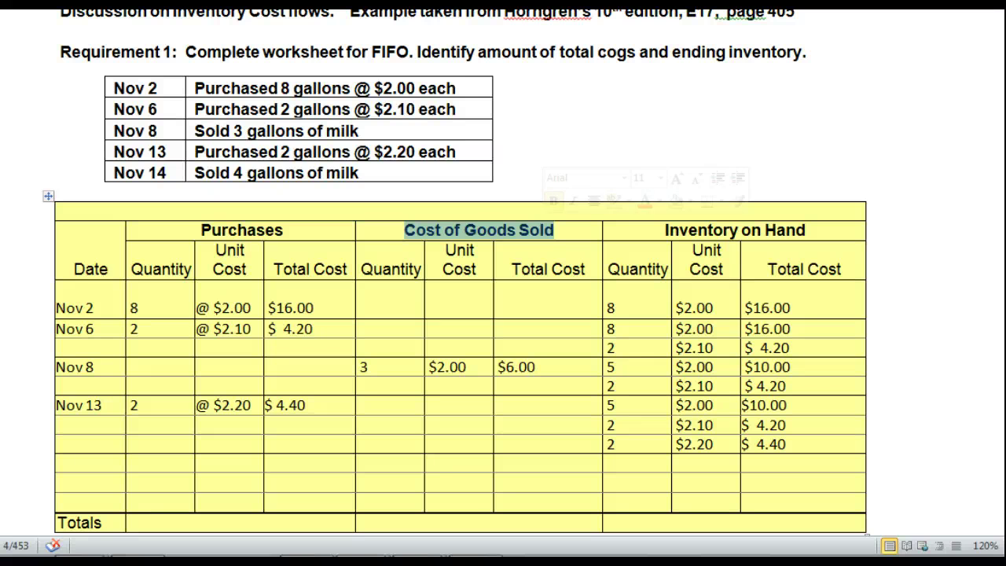
drag(665, 230, 805, 229)
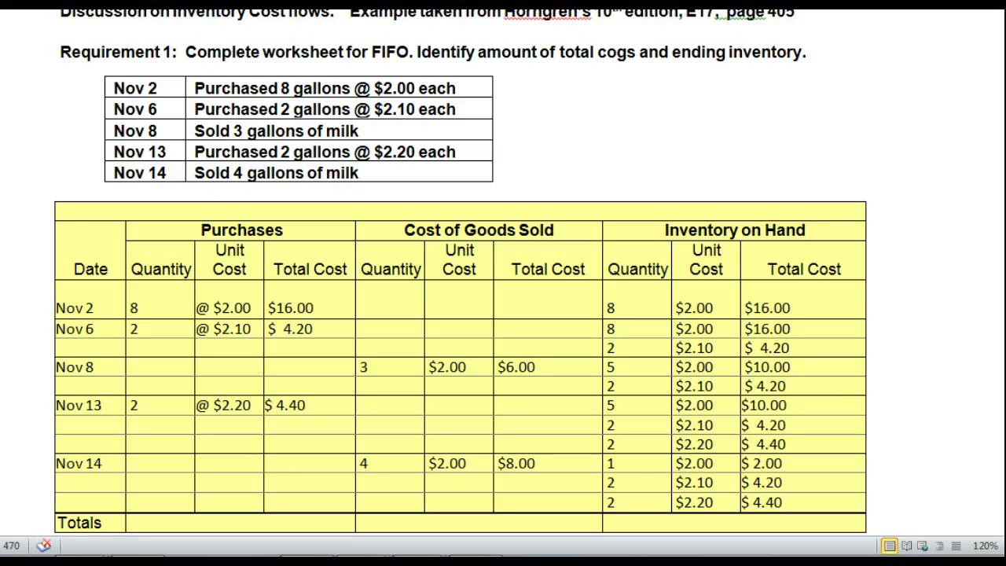
Step: Check the Nov 14 worksheet row's date and quantity sold against the three Nov 13 inventory layers
drag(56, 463, 102, 463)
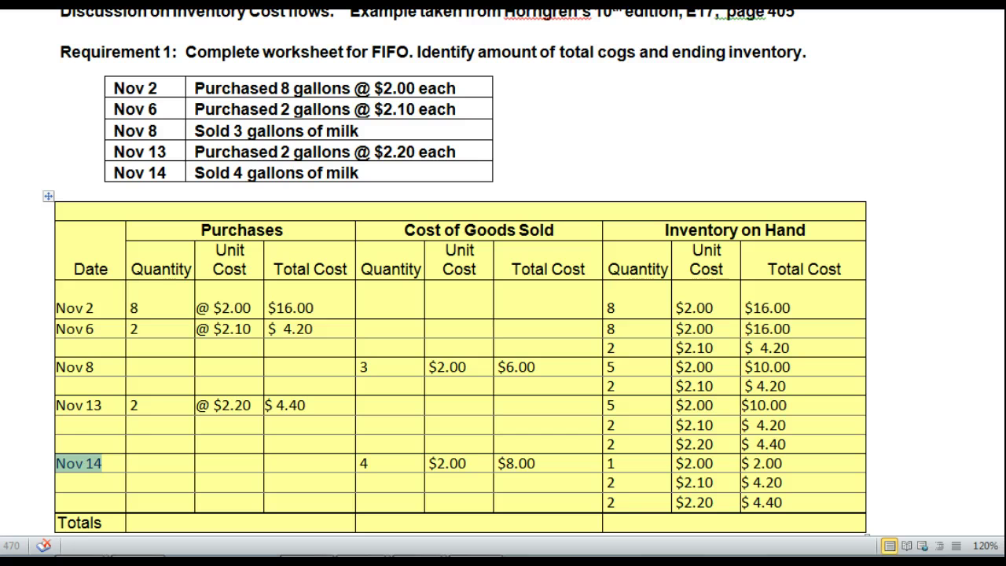
double_click(363, 463)
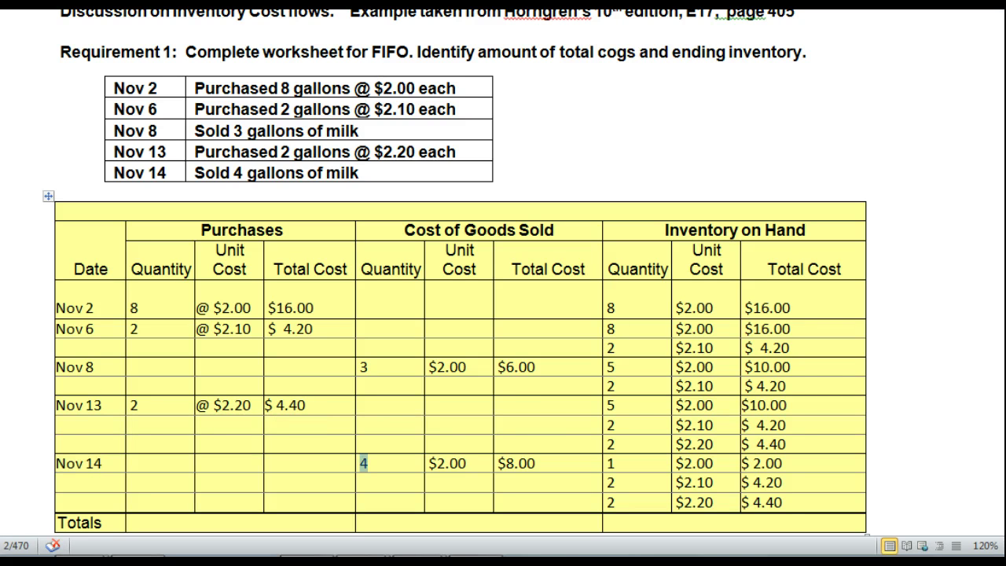
click(495, 385)
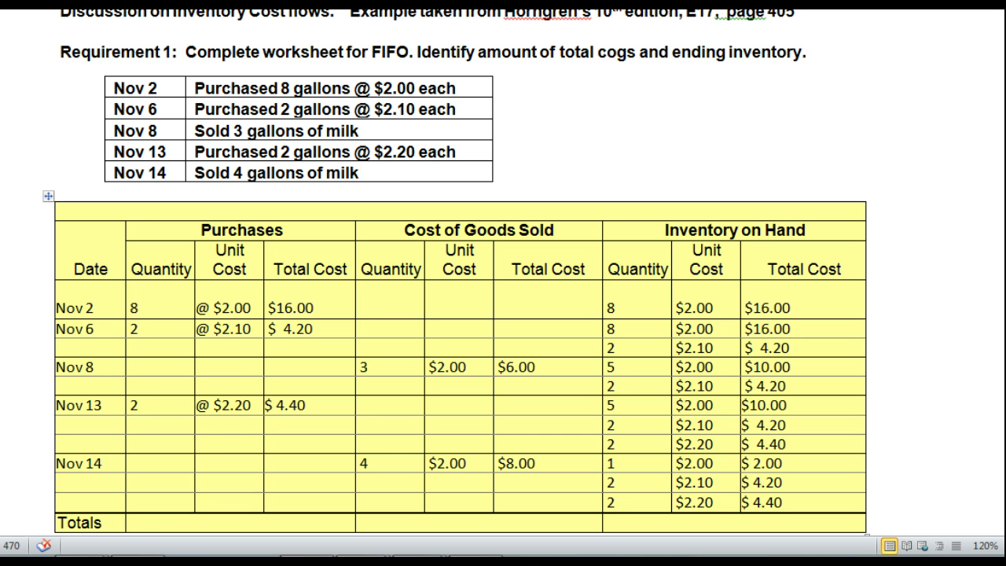
drag(607, 405, 786, 444)
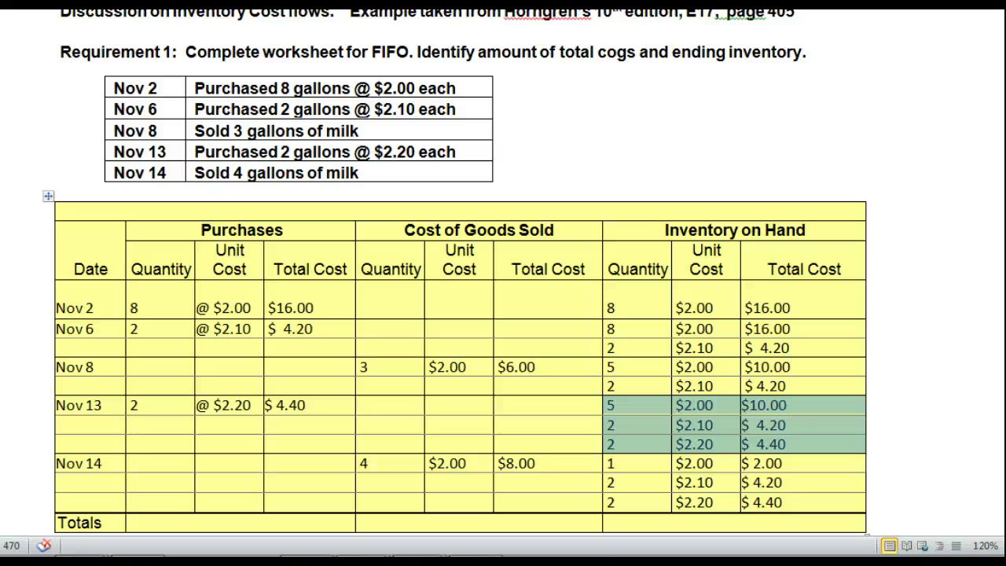
Step: Compare the oldest Nov 13 inventory layer with the unit cost and total cost of the Nov 14 sale by highlighting each
click(617, 404)
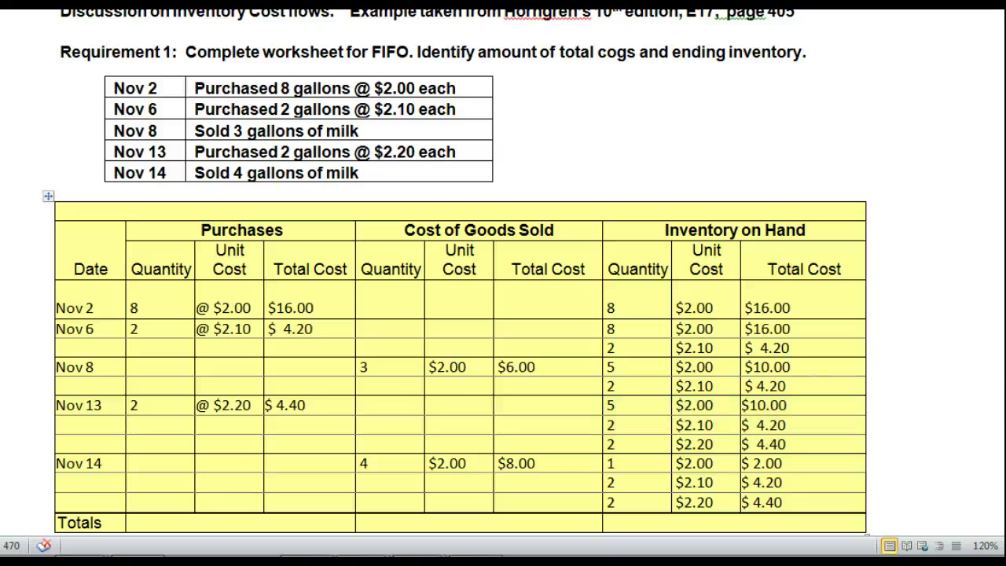
key(shift+Right)
key(shift+Right)
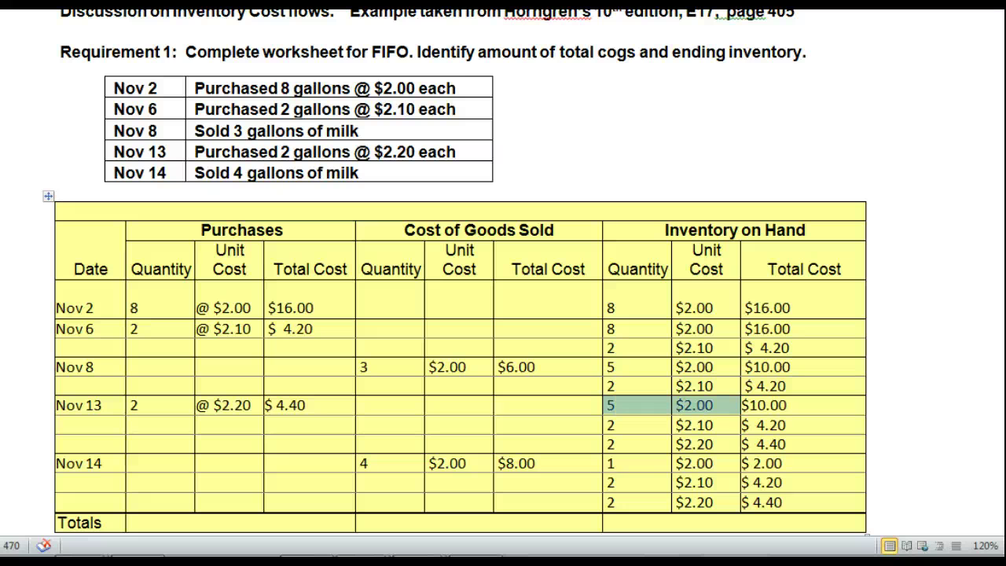
key(shift+Right)
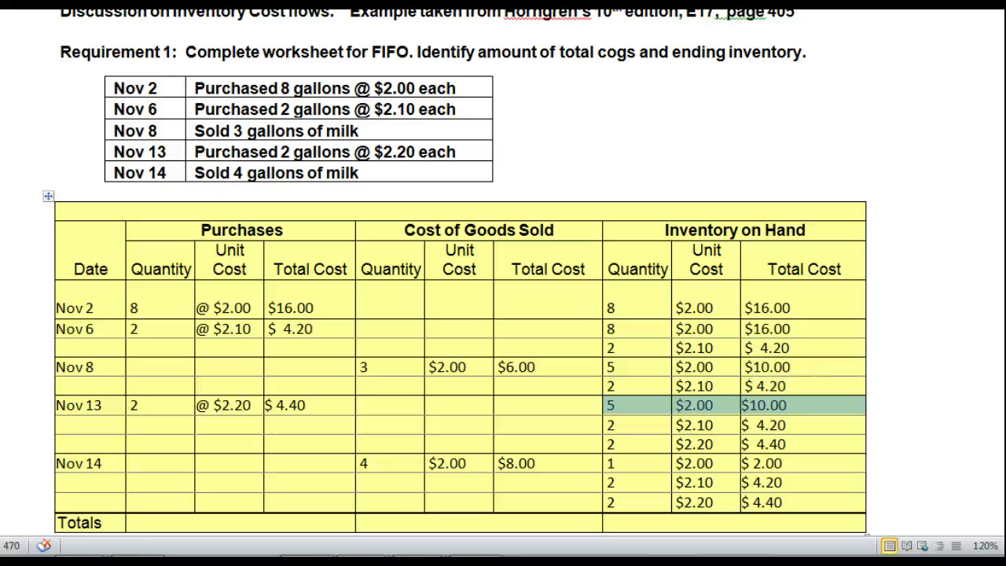
drag(429, 463, 550, 463)
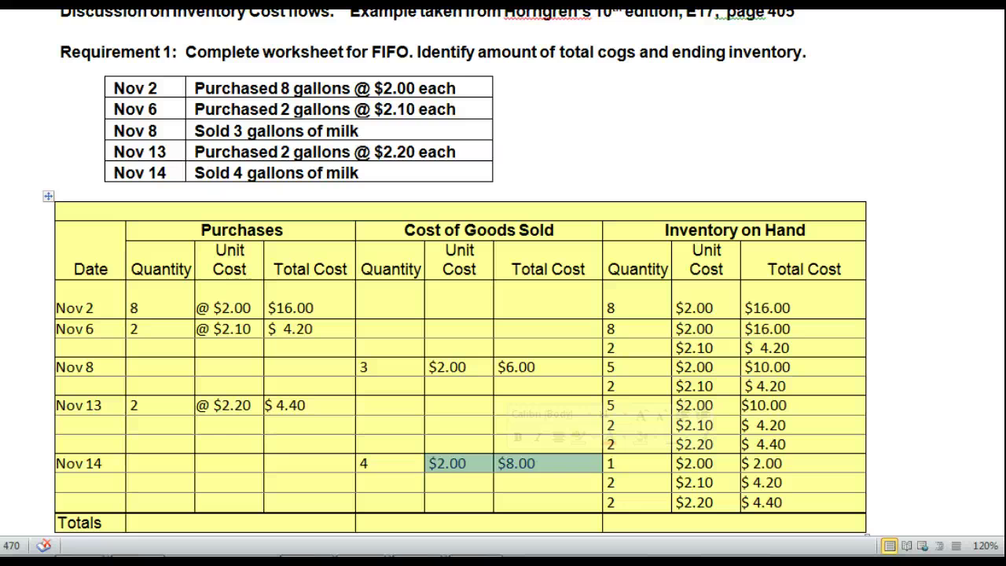
Step: Highlight the three inventory layers on hand after the Nov 14 sale, including their quantities, unit costs and total costs
scroll(460, 315, down, 3)
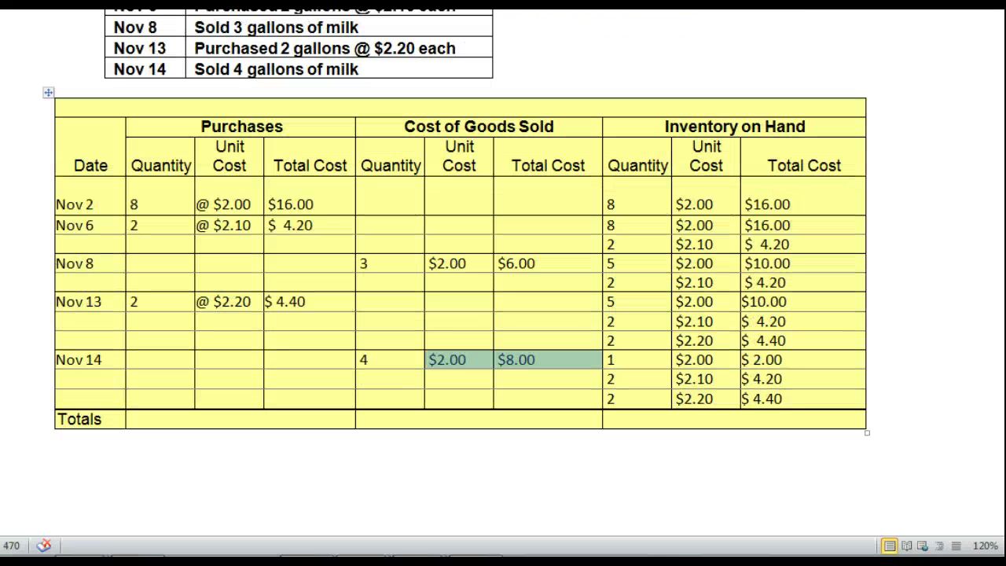
click(609, 359)
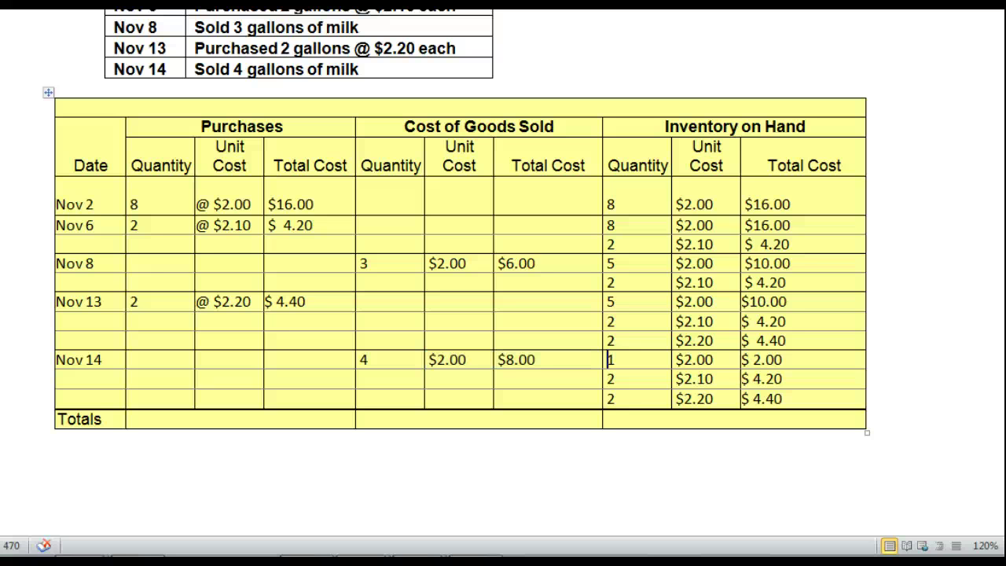
drag(609, 359, 778, 398)
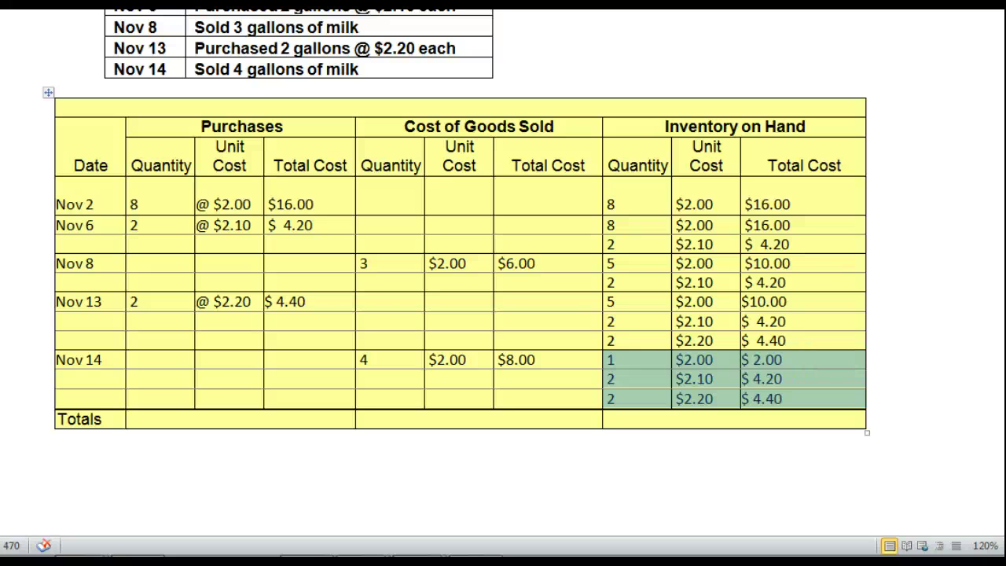
Step: Enter the Totals row quantities: 12 for Purchases, 7 for Cost of Goods Sold and 5 for Inventory on Hand
click(128, 419)
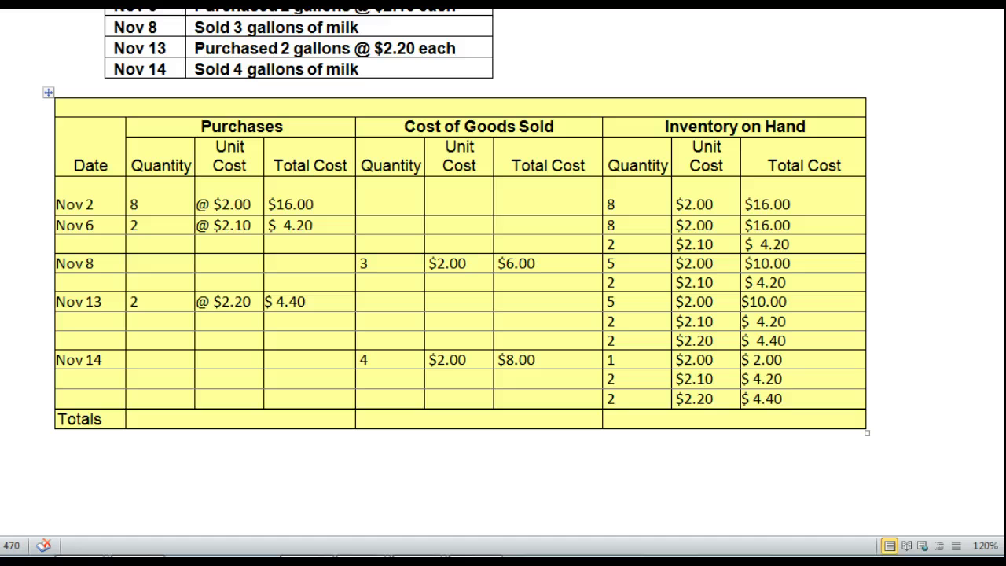
text(12)
click(357, 419)
text(7)
drag(611, 359, 794, 398)
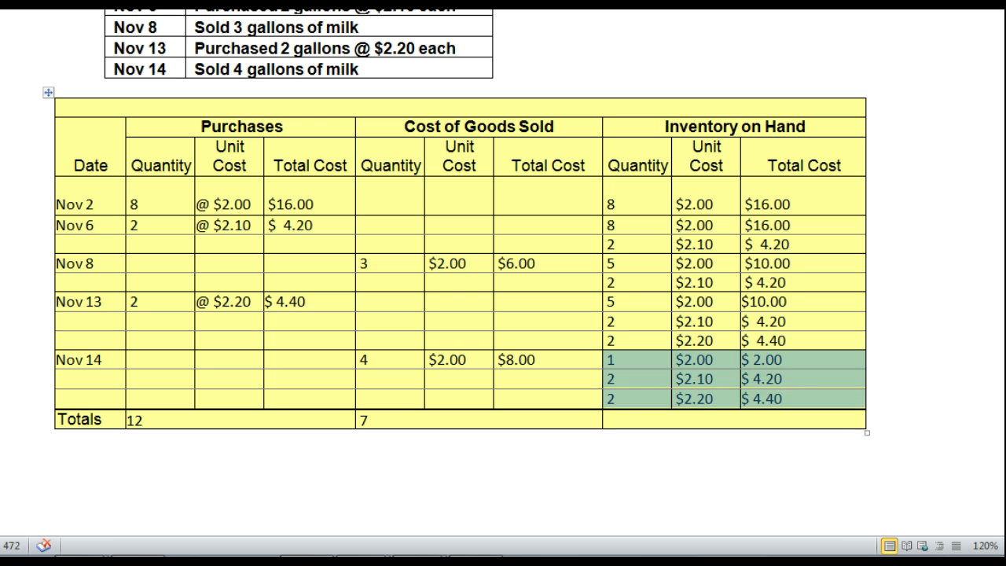
click(605, 419)
text(5)
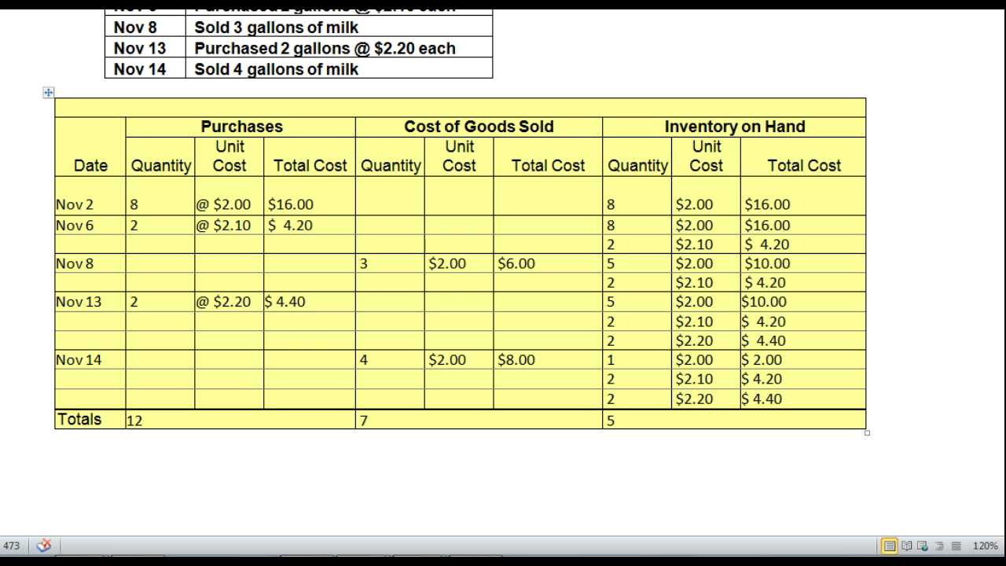
Step: Add the total costs to the Totals row: $10.60 for Inventory on Hand and $14.00 for Cost of Goods Sold
text($10.60)
key(ctrl+Tab)
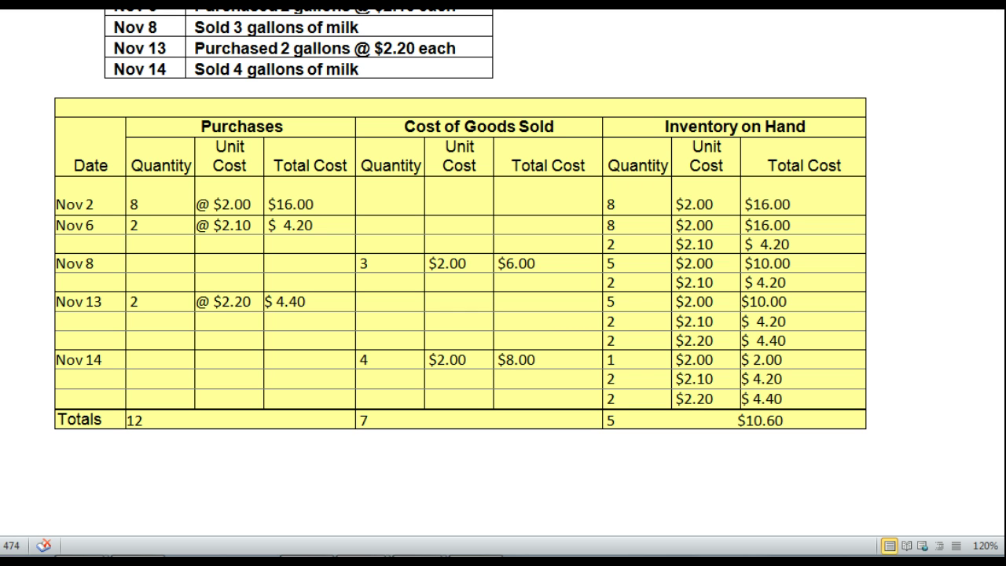
text($14.00)
scroll(460, 275, up, 1)
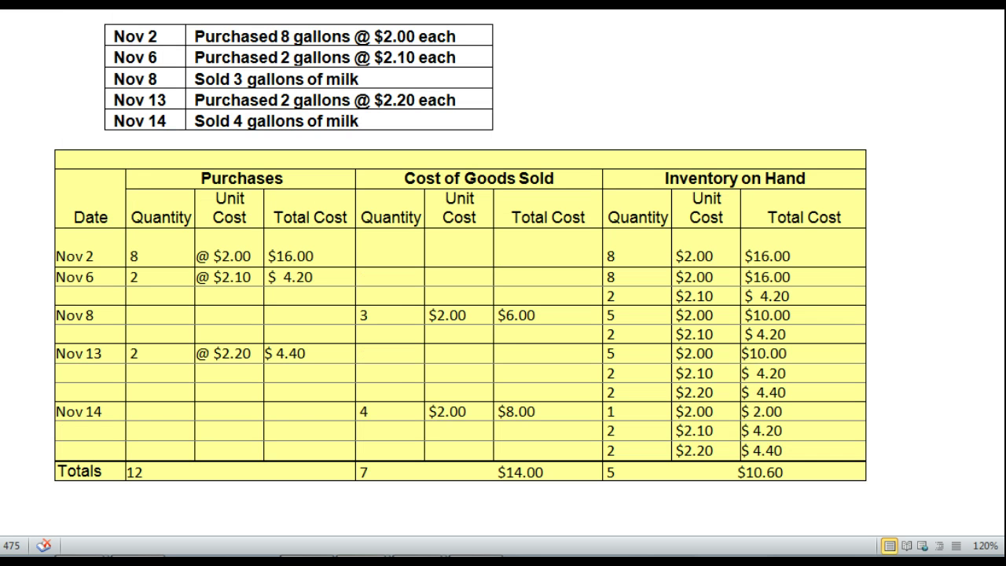
scroll(459, 275, up, 2)
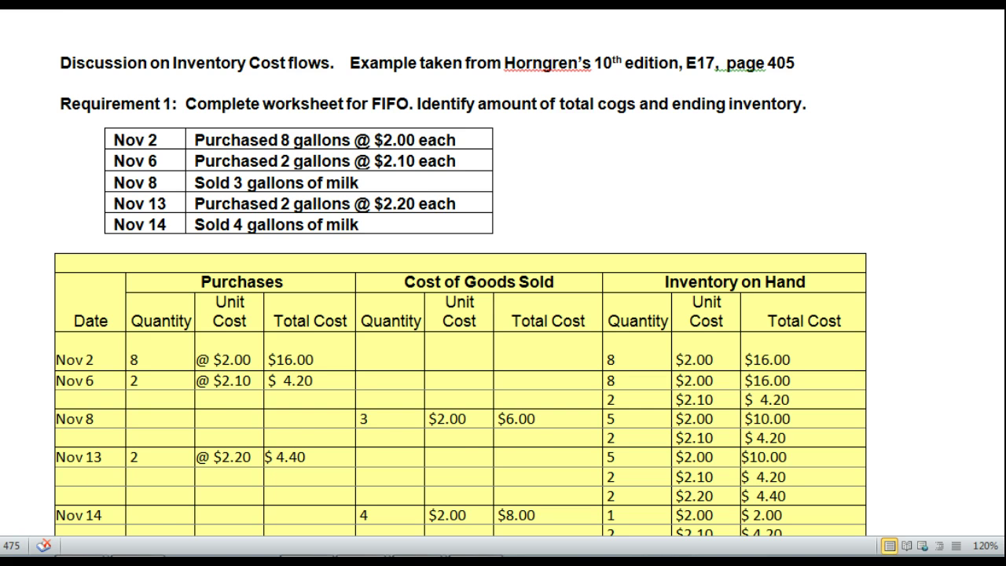
scroll(460, 275, down, 1)
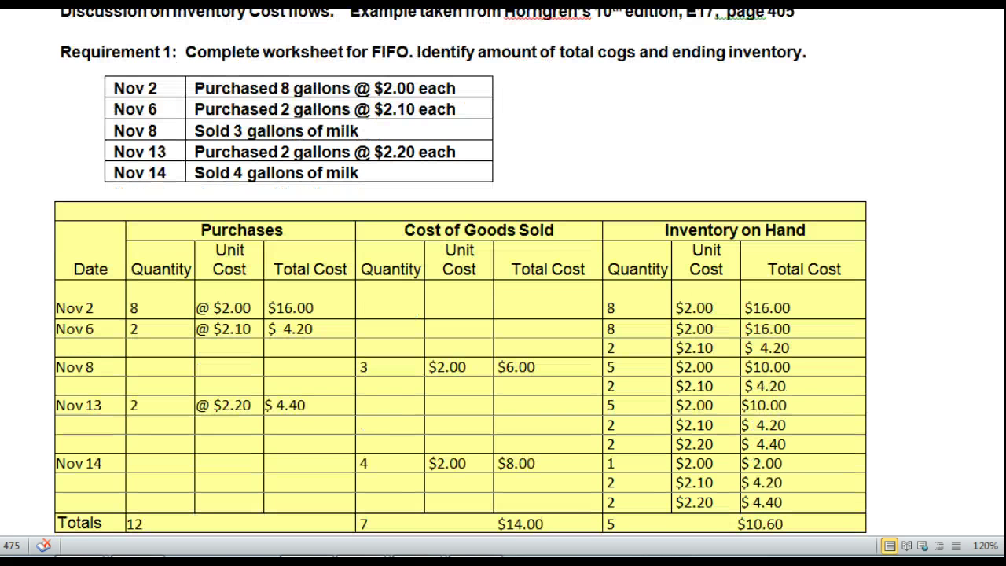